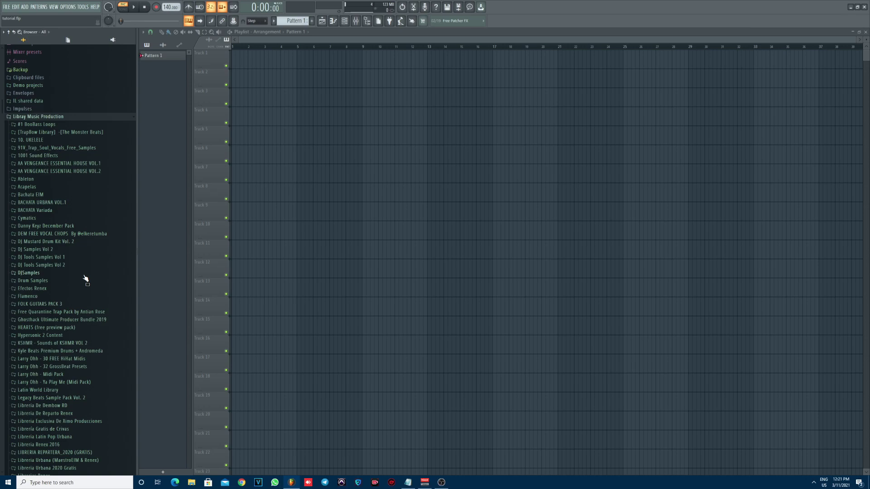
Look through the sample and MIDI pack folders inside the Libray Music Production folder in the browser
scroll(86, 280, "down", 3)
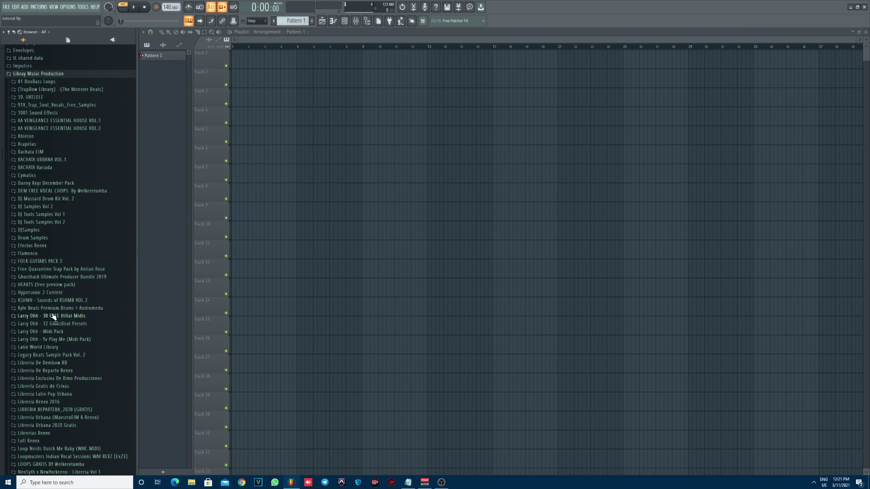
scroll(53, 317, "down", 5)
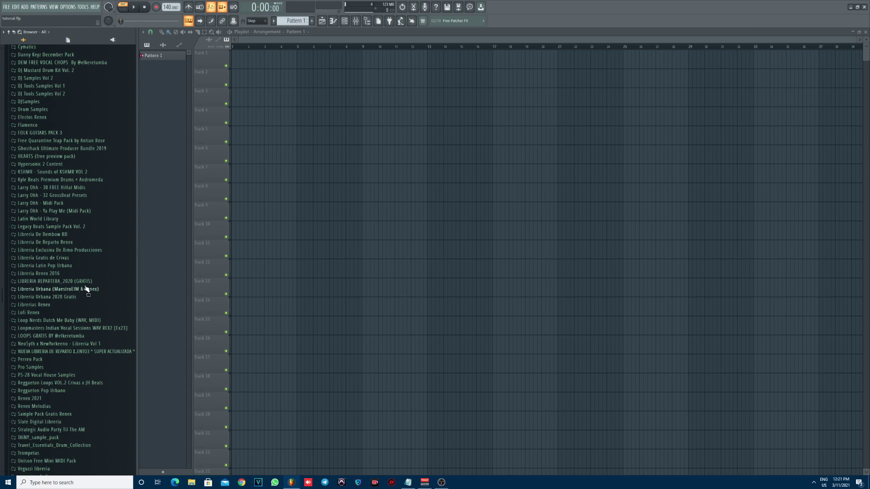
scroll(89, 287, "up", 2)
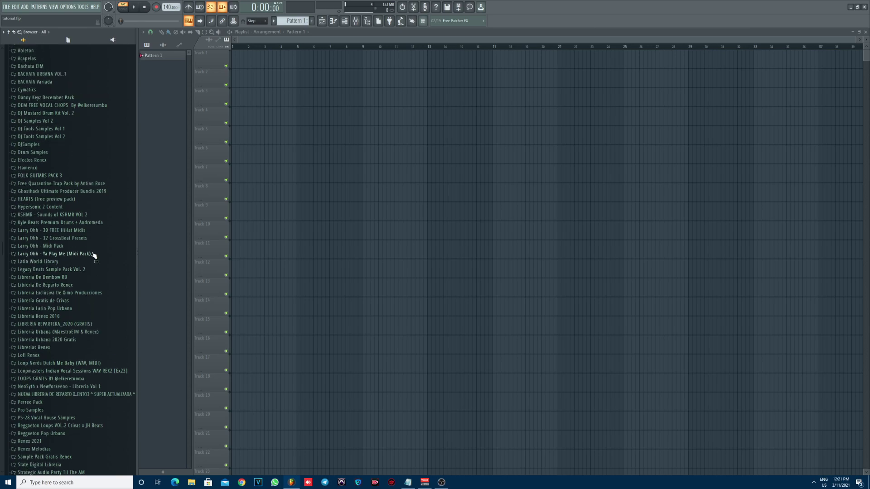
scroll(98, 252, "down", 4)
scroll(100, 234, "down", 3)
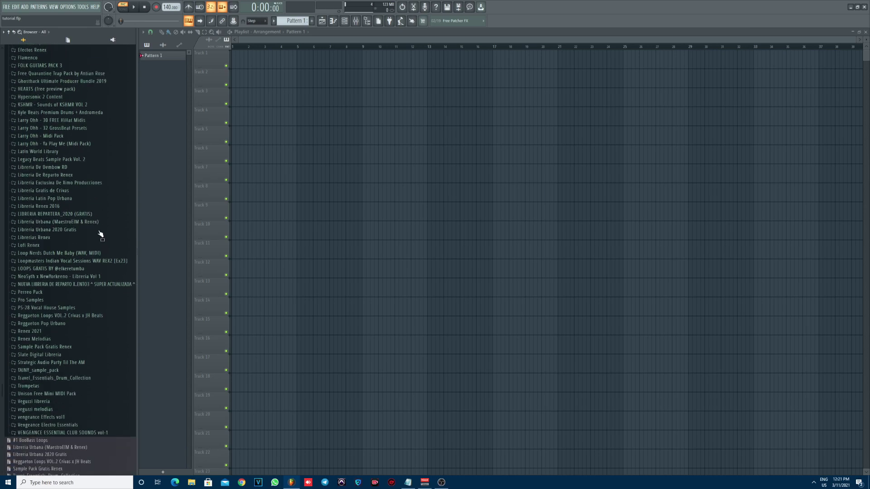
scroll(93, 252, "up", 4)
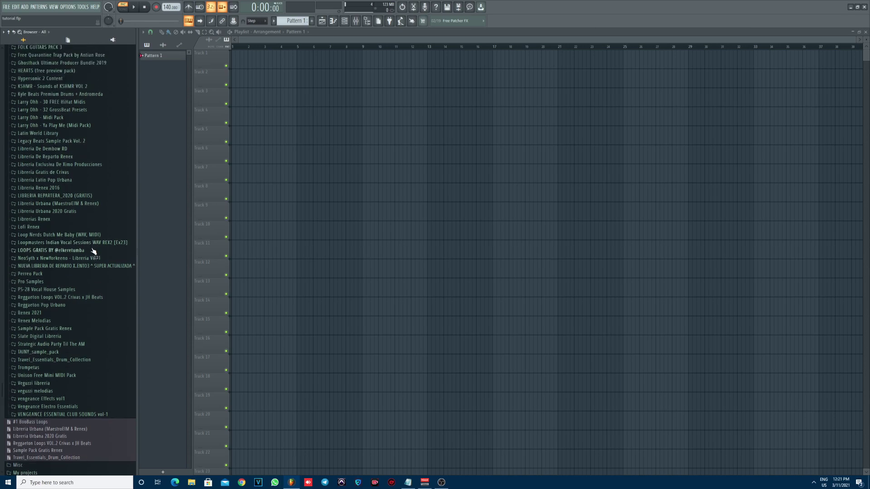
scroll(101, 239, "up", 2)
scroll(100, 239, "up", 2)
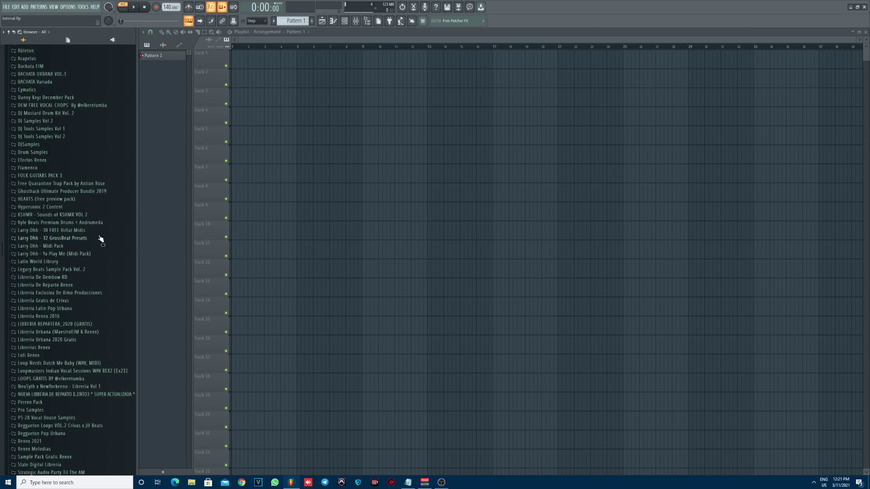
scroll(101, 239, "up", 2)
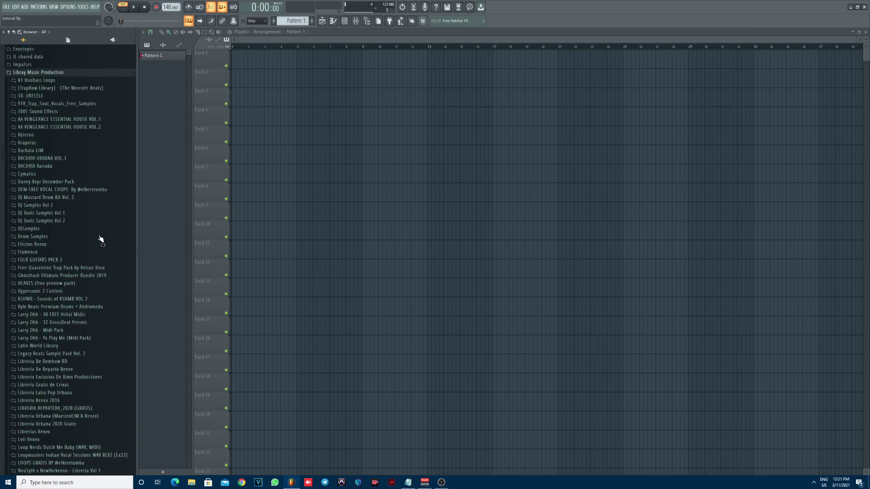
scroll(101, 239, "down", 2)
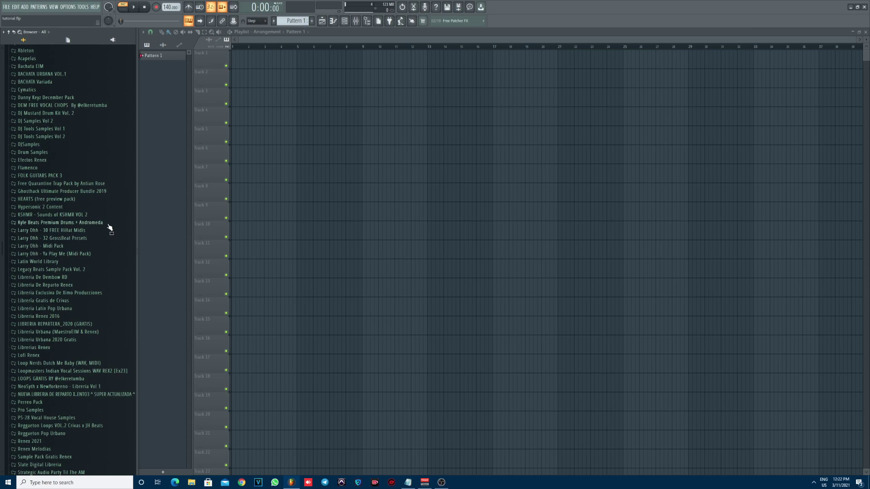
scroll(103, 212, "down", 2)
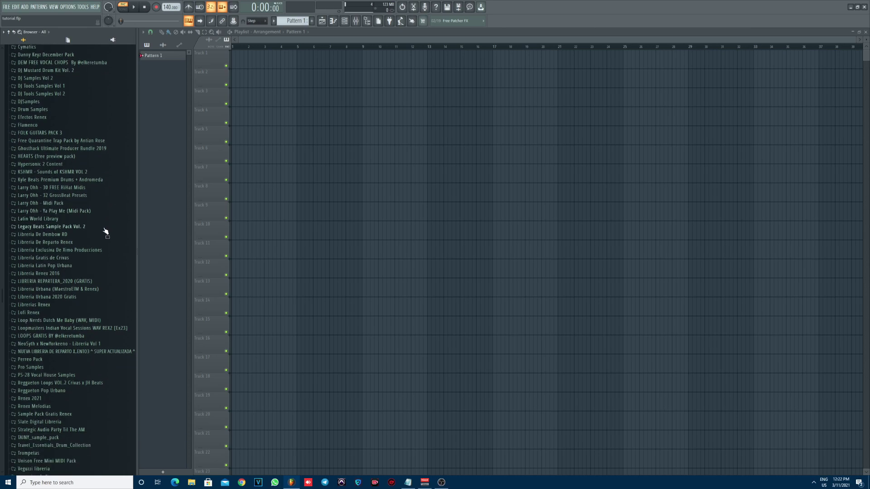
scroll(102, 352, "down", 4)
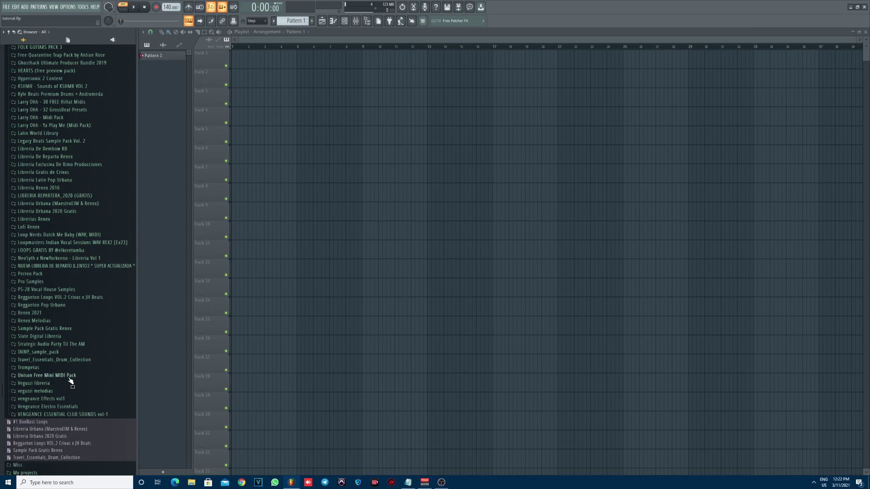
Expand the Unison Free Mini MIDI Pack folder and show the channel rack
left_click(93, 376)
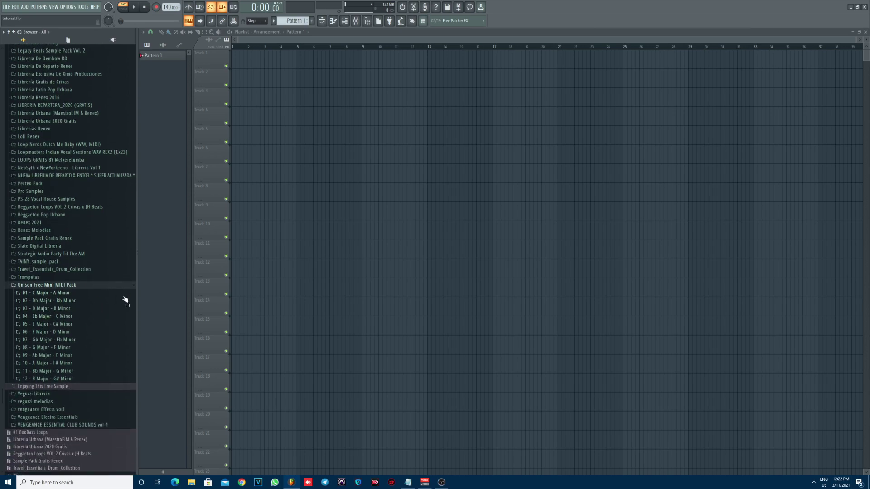
left_click(82, 285)
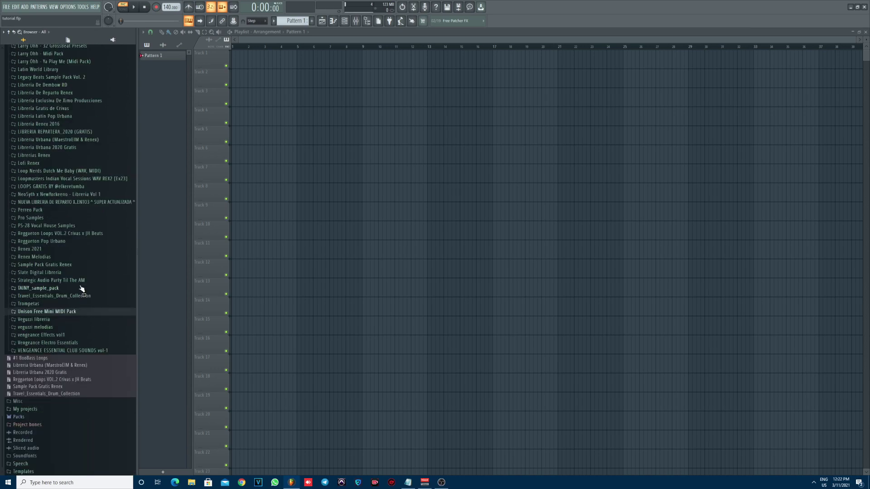
left_click(86, 313)
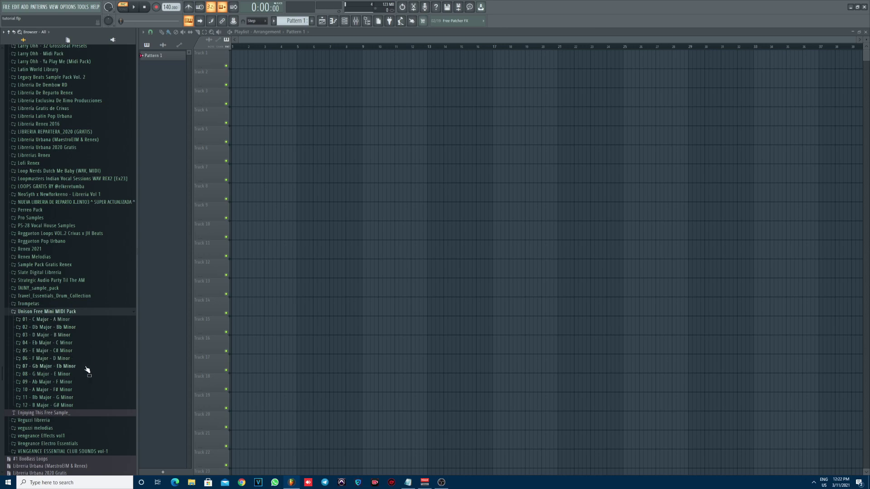
left_click(344, 20)
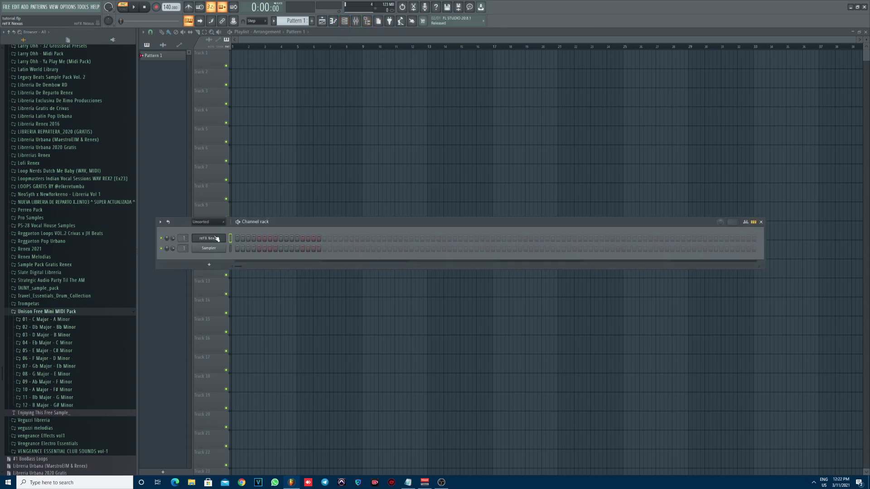
Look into the C Major folder, and open the Chord Progressions folder of D Major under 03 - D Major - B Minor
left_click(62, 320)
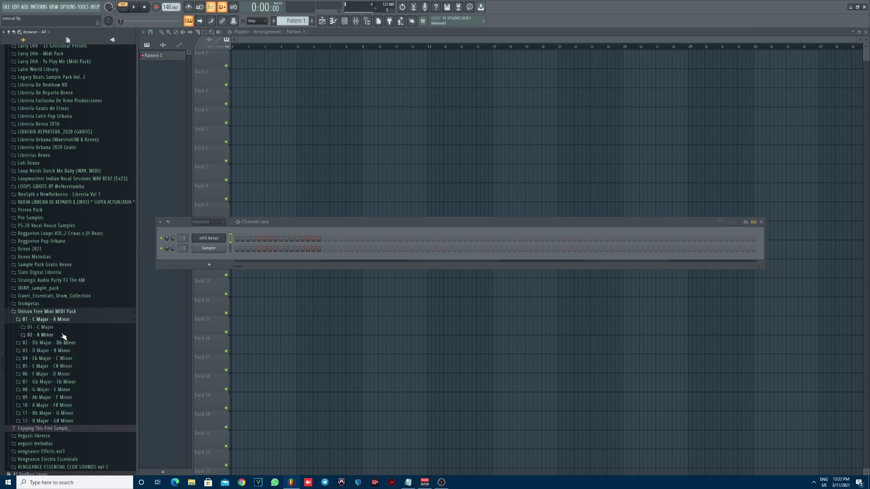
left_click(63, 328)
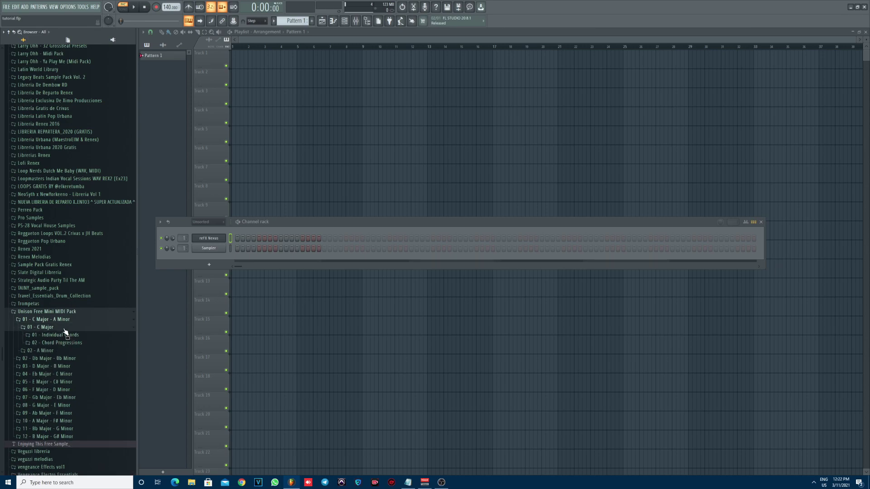
left_click(64, 329)
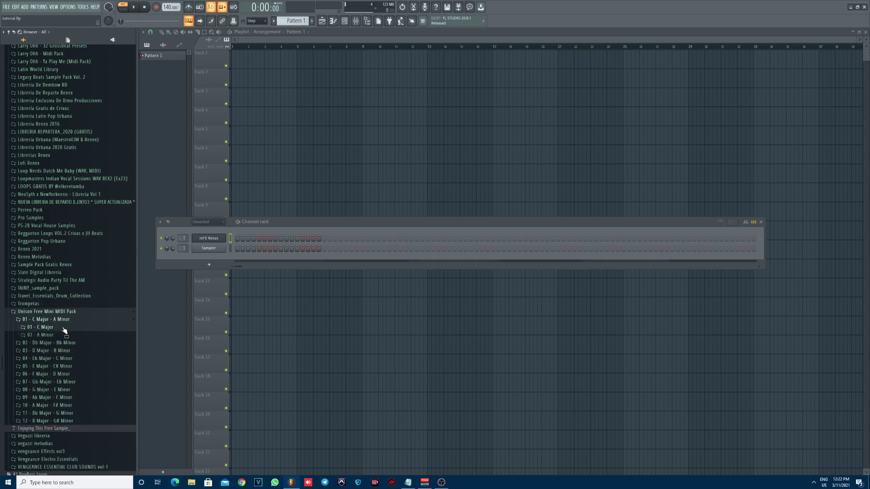
left_click(75, 351)
left_click(64, 362)
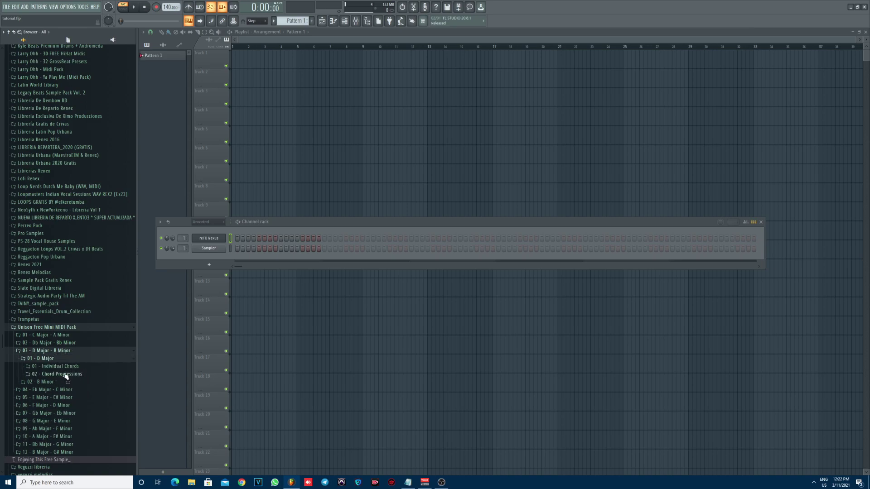
left_click(62, 375)
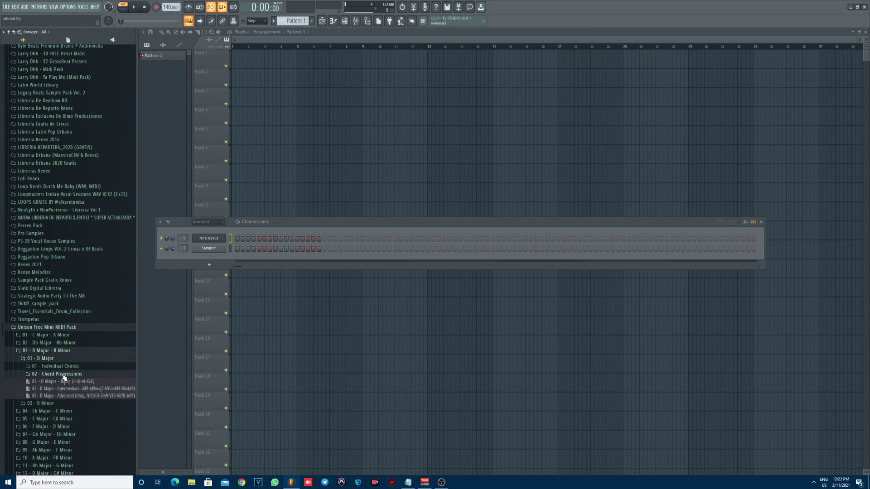
Load the MIDI file 01 - D Major - Basic onto the reFX Nexus channel and play the pattern
left_click_drag(68, 382, 214, 242)
key("space")
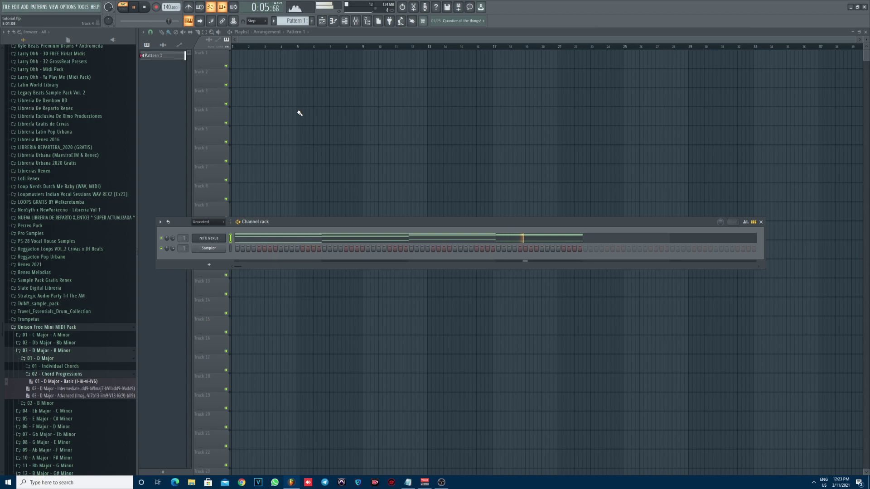
key("space")
Replace the reFX Nexus notes with the 02 - D Major - Intermediate progression and play the pattern
left_click_drag(96, 391, 206, 238)
key("space")
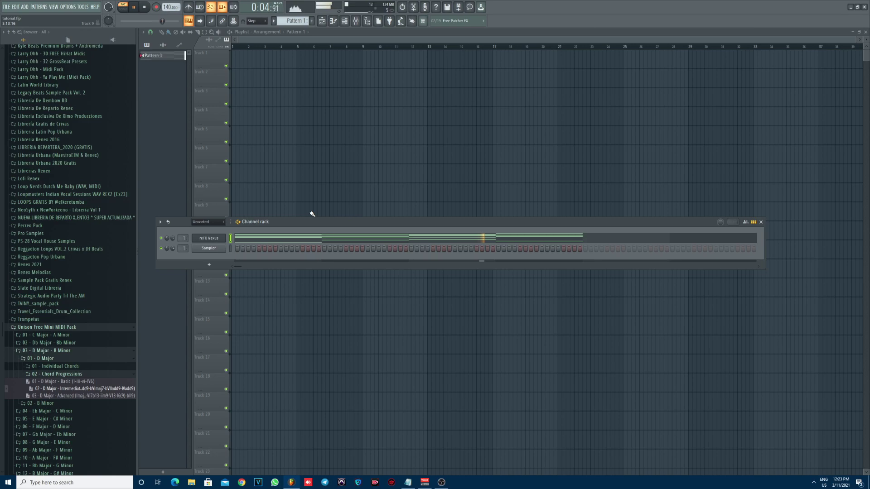
key("space")
Load the individual chord i - Bm7 from the 02 - B Minor folder onto the reFX Nexus channel
left_click(76, 357)
left_click(78, 367)
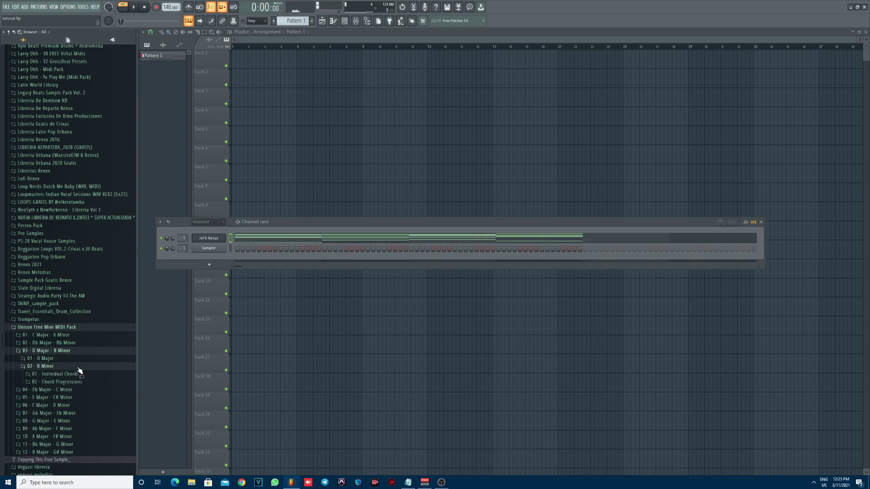
left_click(68, 374)
left_click_drag(41, 382, 217, 241)
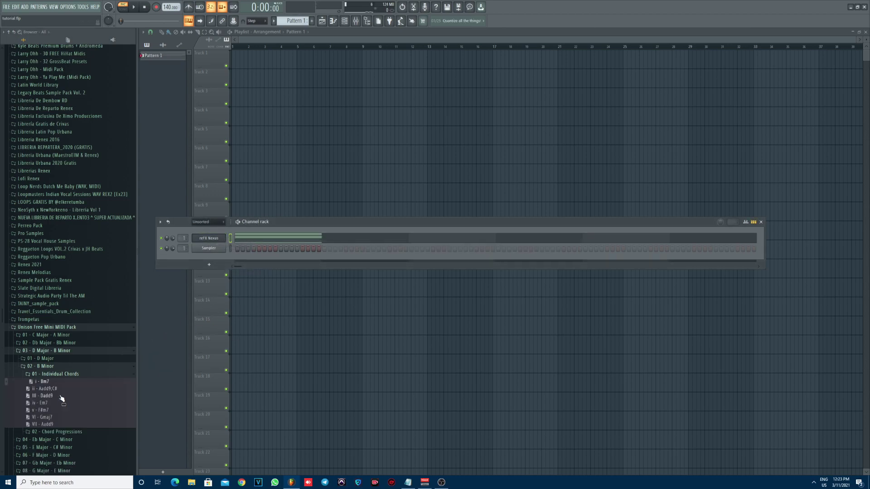
Load the 01 - B Minor - Basic chord progression onto the reFX Nexus channel and play the pattern
left_click(55, 373)
left_click(58, 382)
left_click_drag(59, 389, 214, 239)
key("space")
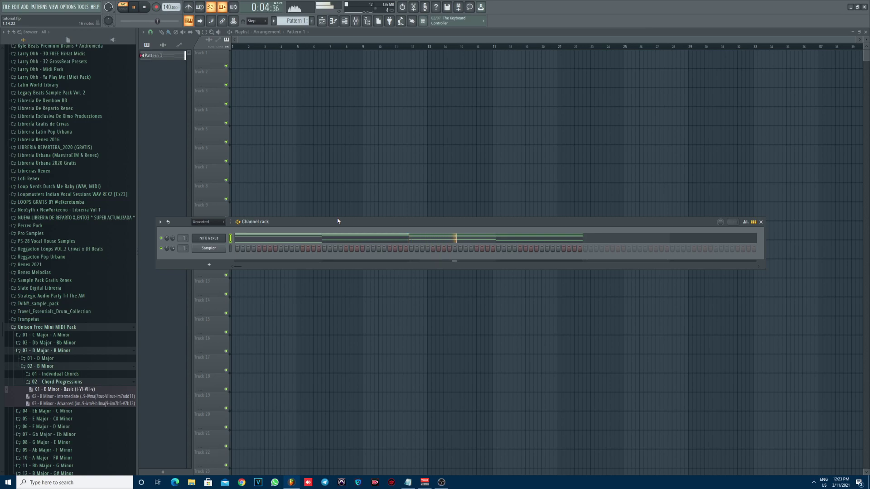
key("space")
Set the project tempo to 90 BPM and play the B Minor progression again
mouse_move(170, 7)
left_mouse_down()
mouse_move(171, 18)
mouse_move(170, 8)
left_mouse_up()
key("space")
key("space")
Load 02 - F Major - Intermediate from the F Major chord progressions onto the reFX Nexus channel and play it
left_click(98, 365)
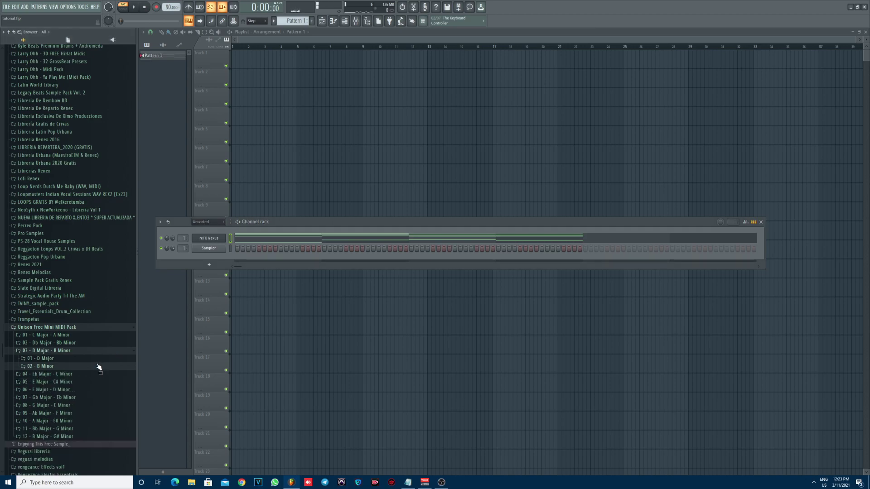
scroll(64, 311, "down", 3)
left_click(80, 310)
left_click(80, 312)
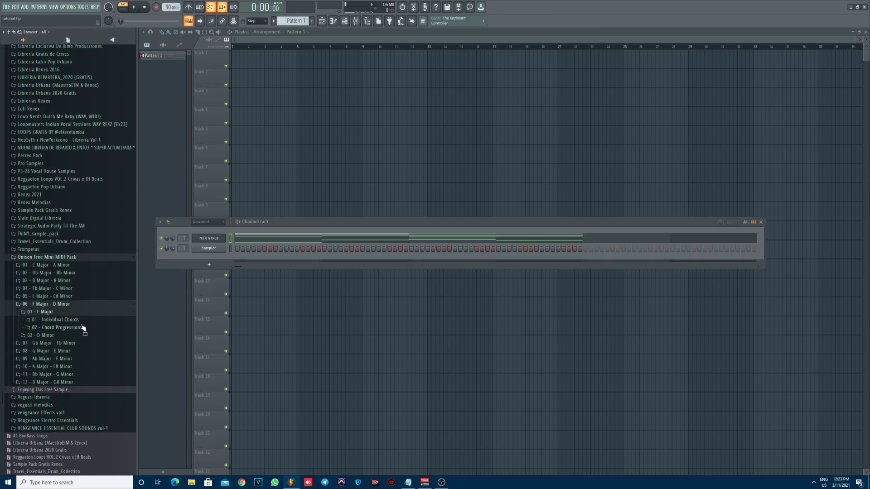
left_click(83, 328)
left_click_drag(68, 342, 210, 254)
key("space")
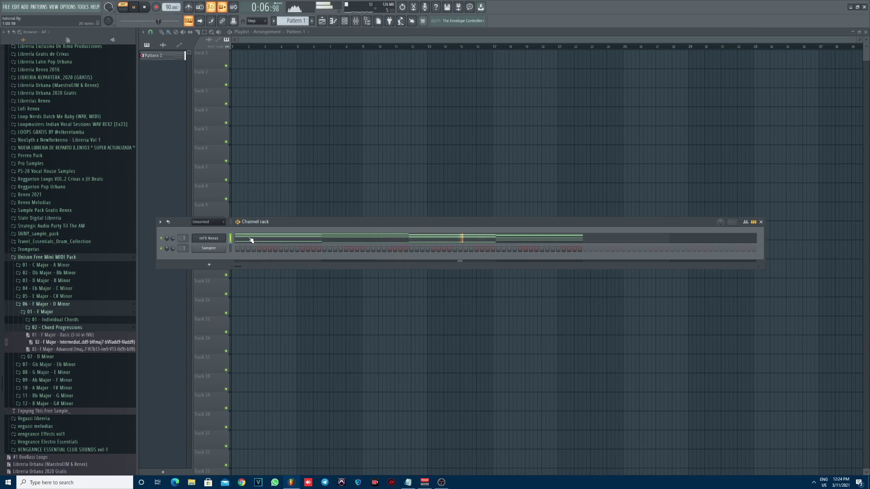
Set the project tempo to 120 BPM and place Pattern 1 at the start of Track 6 in the playlist
key("space")
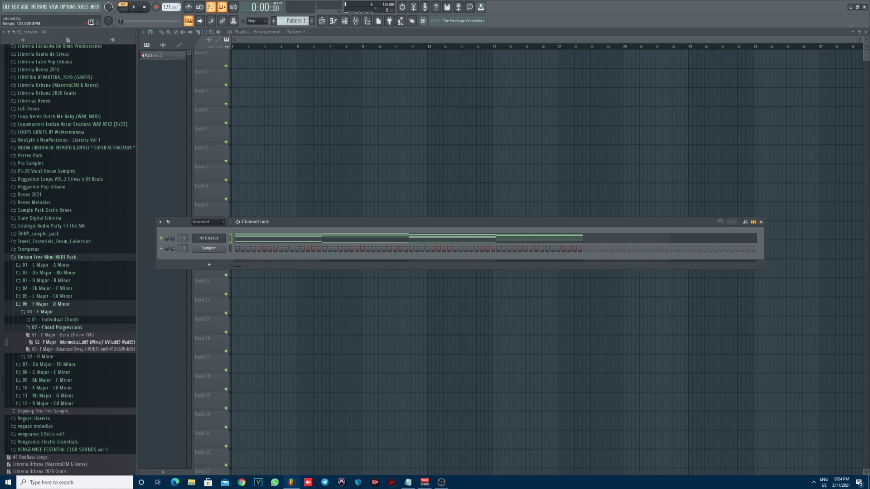
left_click(253, 157)
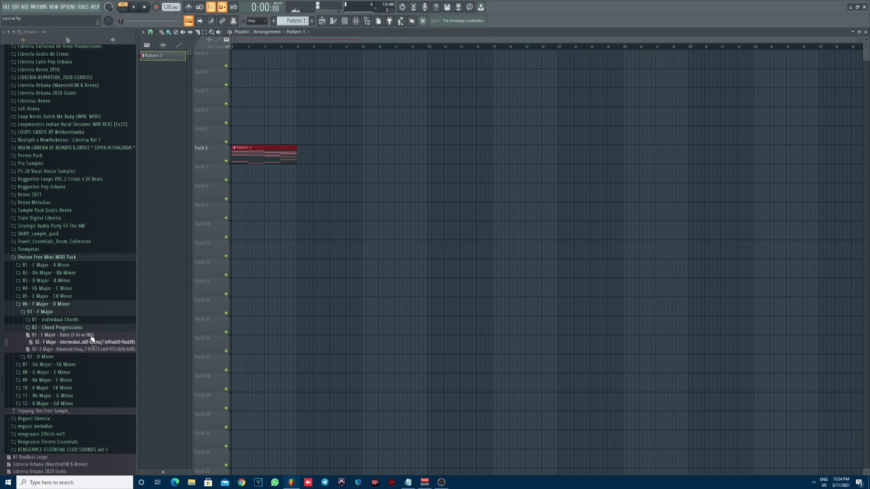
Replace the reFX Nexus notes with the 01 - F Major - Basic progression and play the pattern
left_click(326, 20)
left_click_drag(63, 335, 213, 241)
key("space")
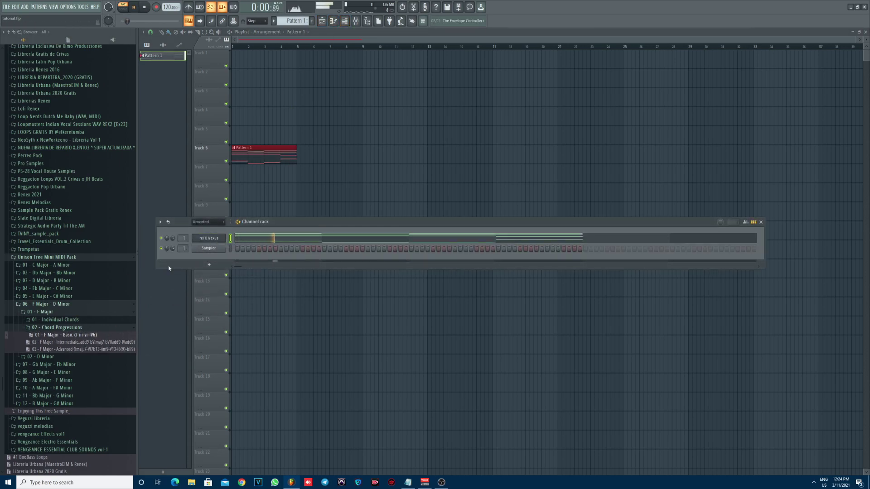
scroll(81, 327, "down", 3)
key("space")
Collapse the MIDI pack folders and open the DrumLoops folder inside Travel_Essentials_Drum_Collection
left_click(72, 220)
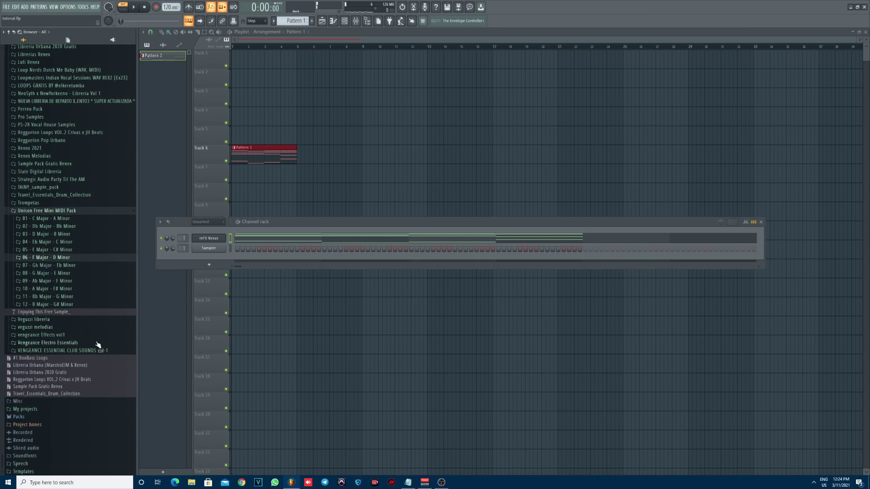
scroll(90, 340, "up", 3)
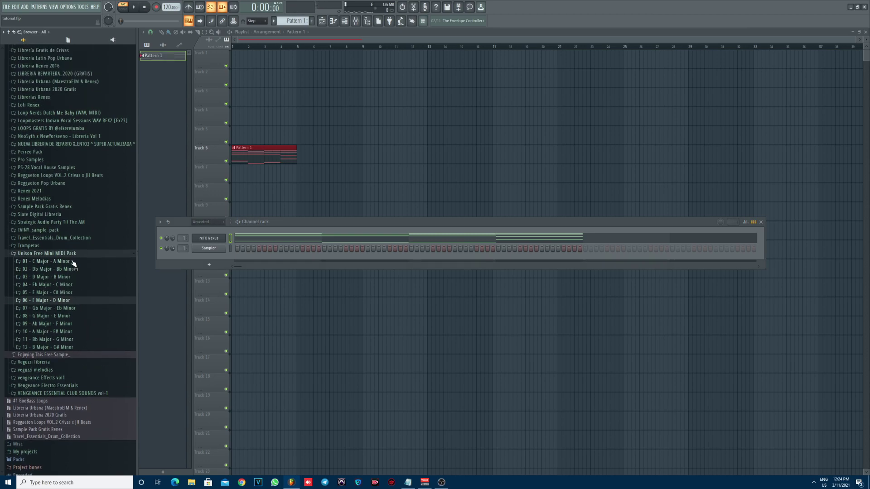
left_click(80, 238)
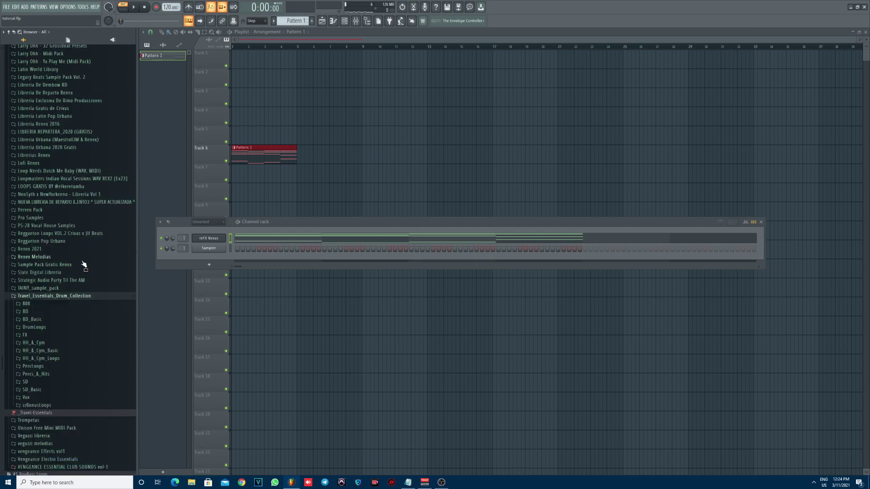
scroll(84, 288, "down", 3)
left_click(69, 286)
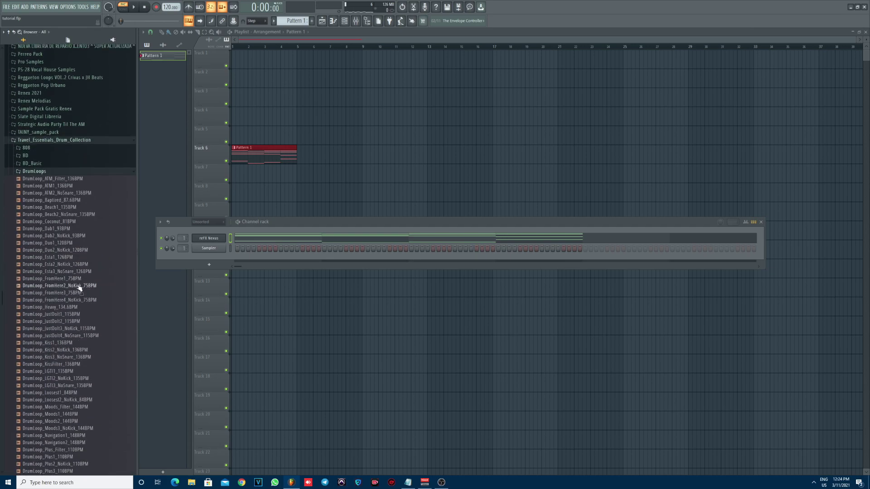
Preview loops from the DrumLoops folder, including DrumLoop_Moods3_NoKick_144BPM
scroll(92, 317, "down", 6)
left_click(90, 310)
scroll(96, 333, "down", 3)
left_click(93, 297)
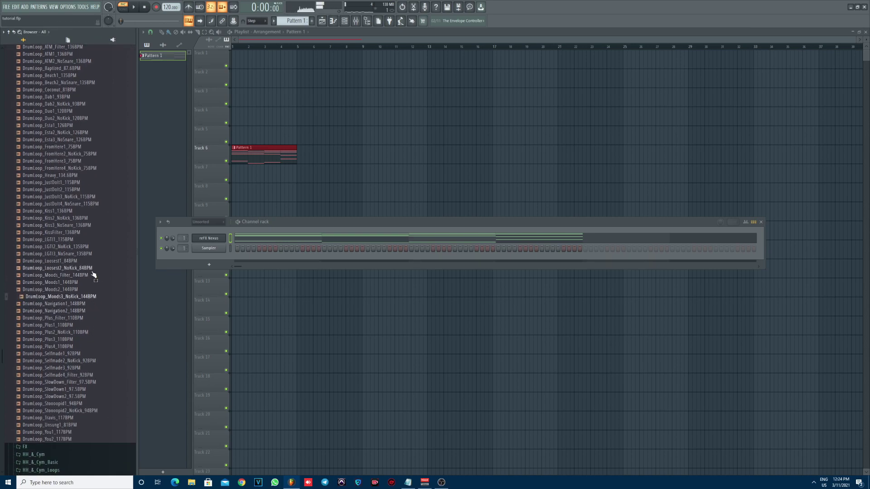
Place DrumLoop_Moods3_NoKick_144BPM at the start of Track 7 and time-stretch the clip to fit the project tempo
left_click_drag(91, 299, 263, 176)
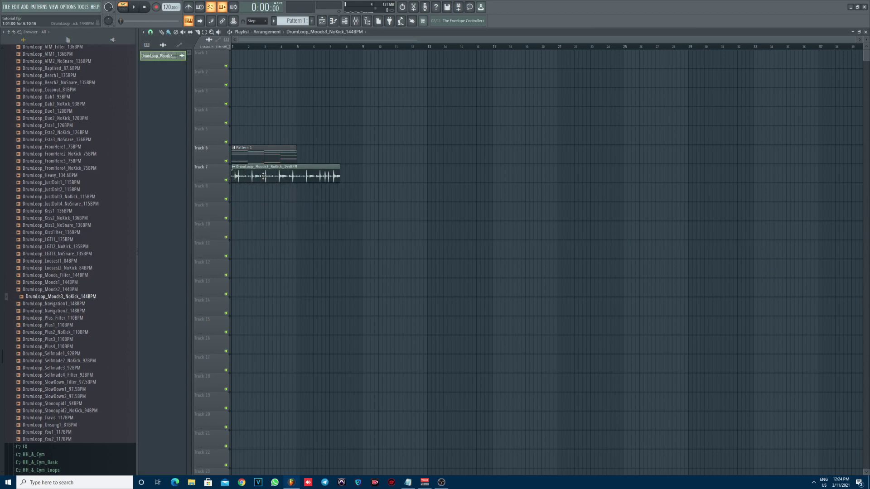
double_click(263, 176)
right_click(319, 145)
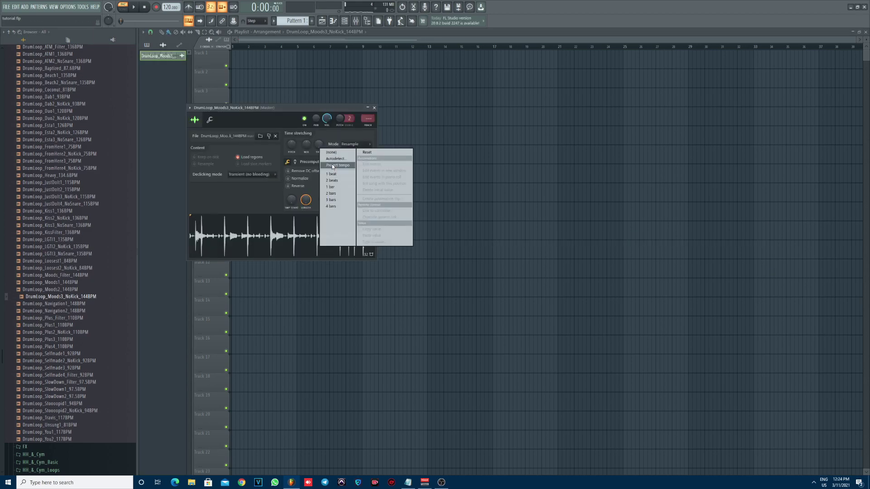
left_click(333, 165)
left_click(439, 256)
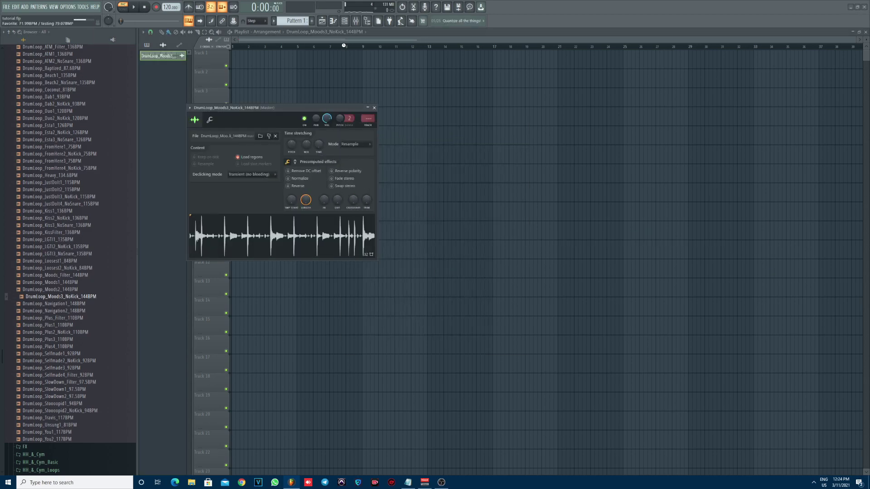
left_click(374, 108)
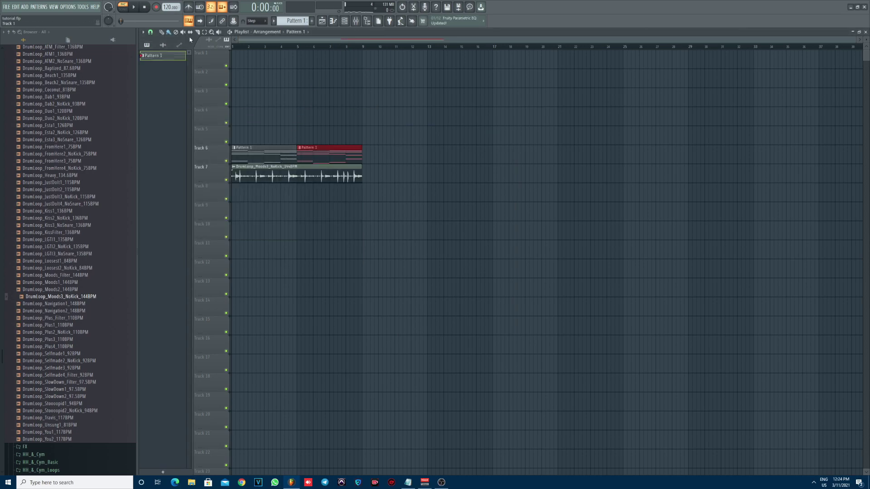
Repeat Pattern 1 on Track 6 to match the drum loop's length and play the arrangement
key("l")
key("space")
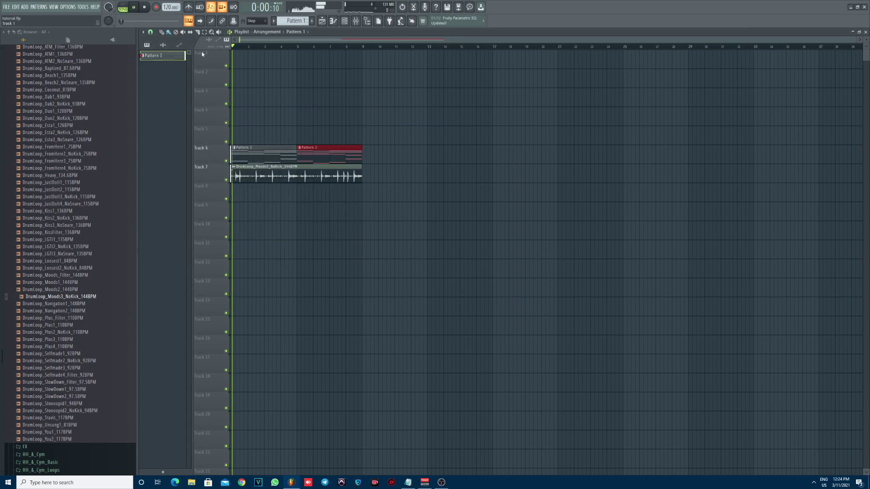
double_click(272, 177)
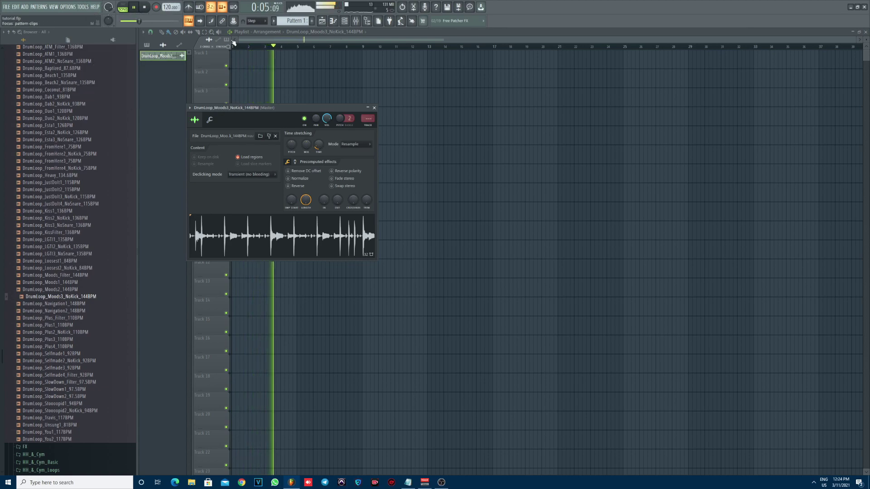
key("Escape")
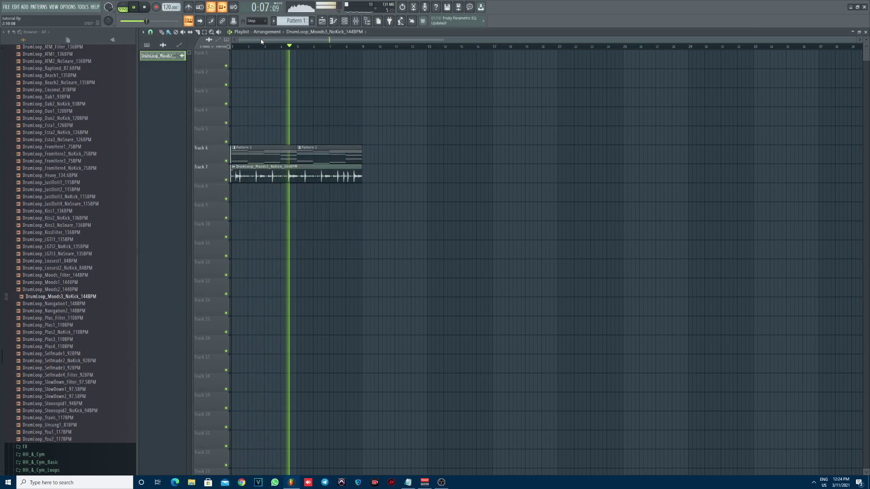
key("space")
Run the macro that switches all audio clips to realtime stretching mode
left_click(95, 7)
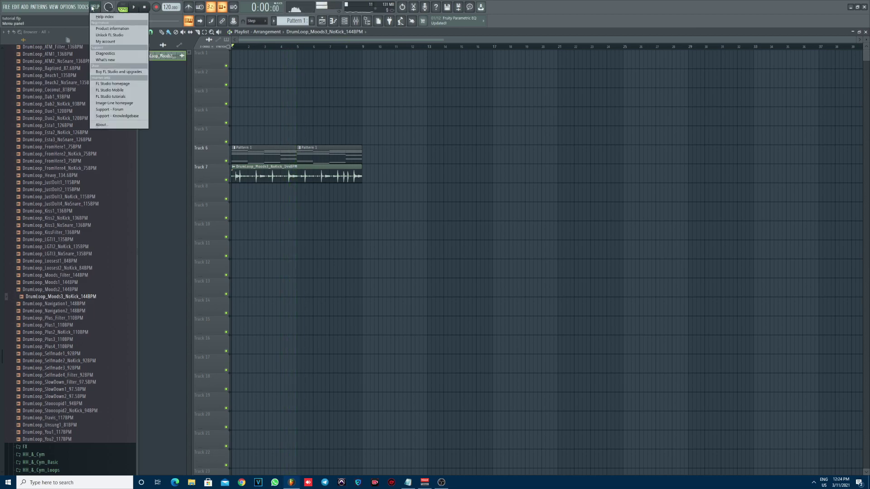
mouse_move(82, 6)
mouse_move(128, 31)
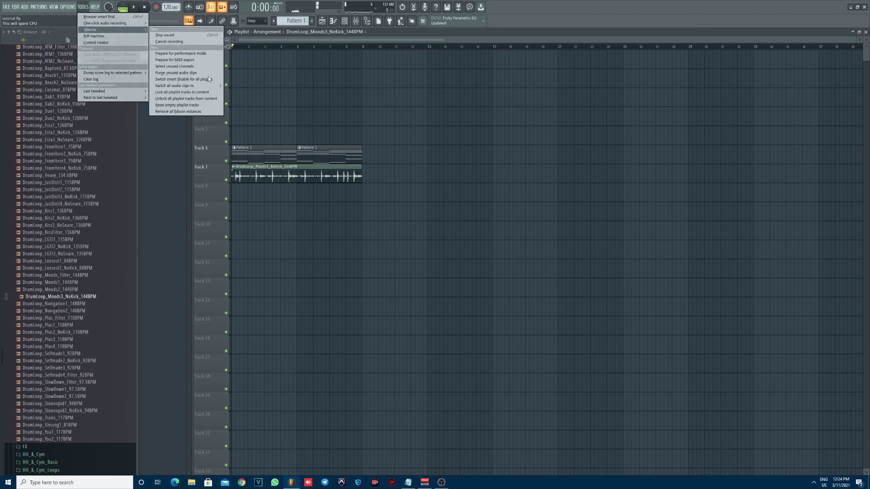
mouse_move(213, 86)
left_click(240, 90)
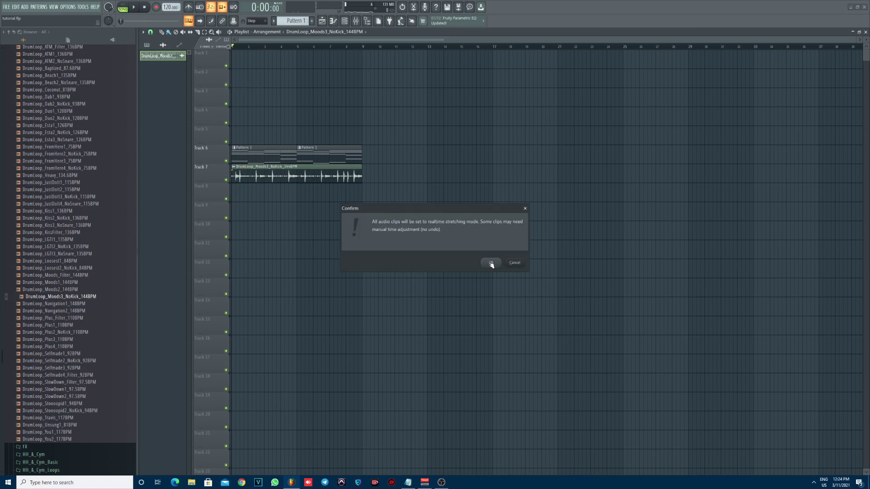
left_click(490, 263)
Set the project tempo to 140 BPM and play the arrangement with the stretched drum loop
key("space")
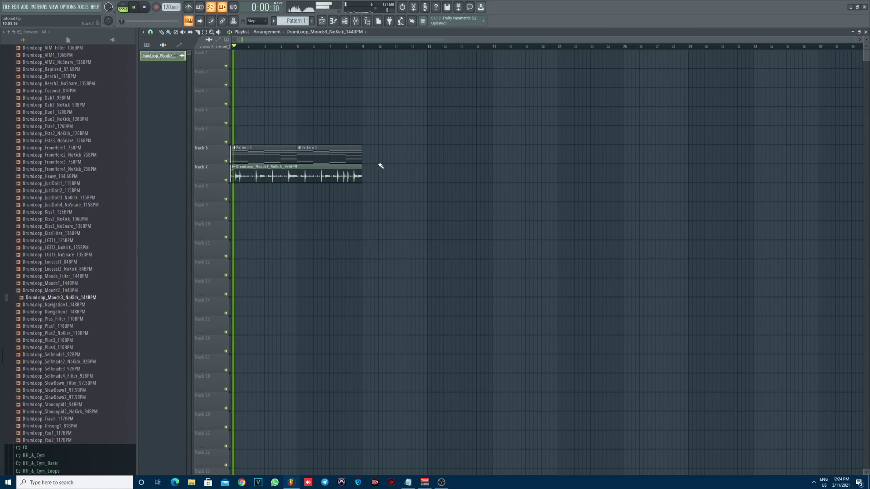
key("space")
left_click_drag(170, 7, 171, 3)
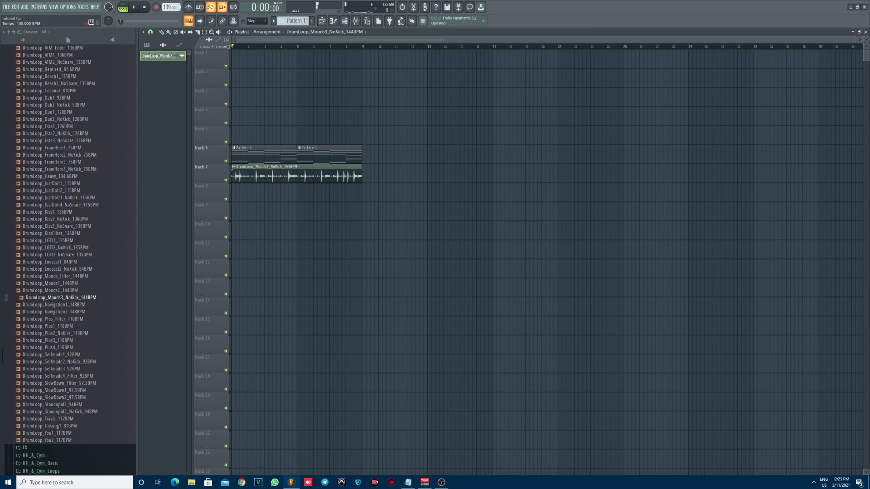
key("space")
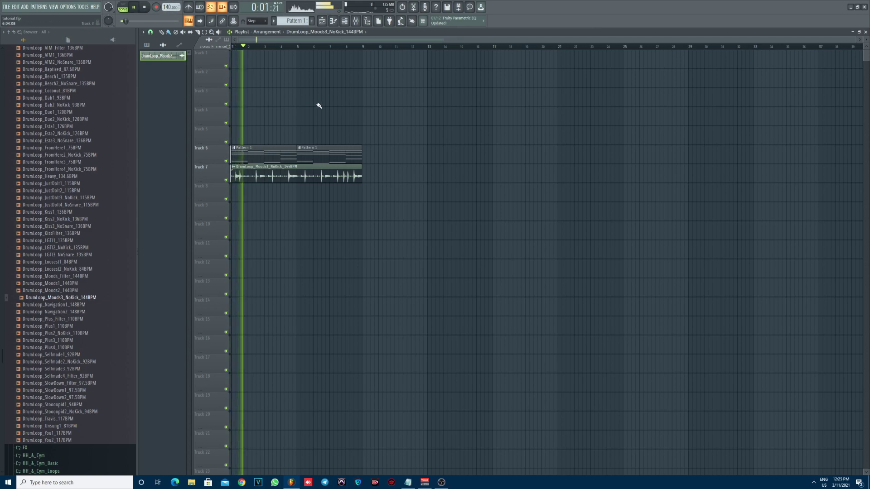
Unmute hardware input 1 in VoiceMeeter, return to the FL Studio playlist and stop playback
key("F9")
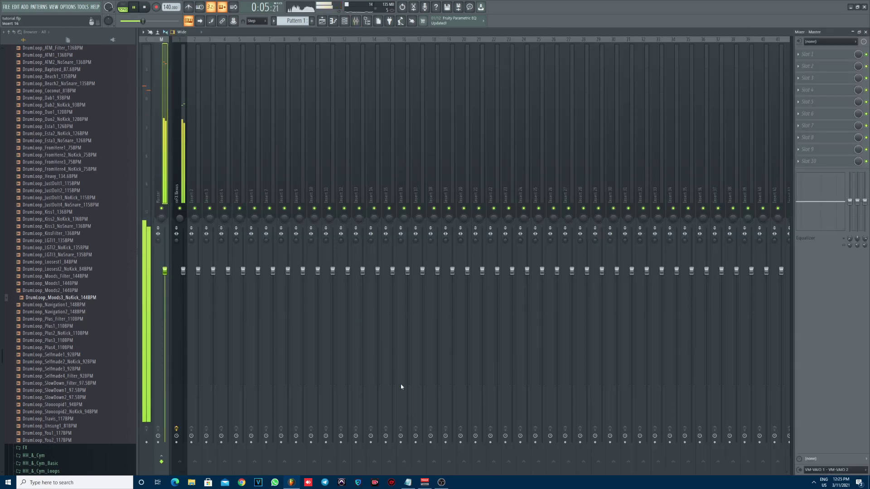
left_click(426, 481)
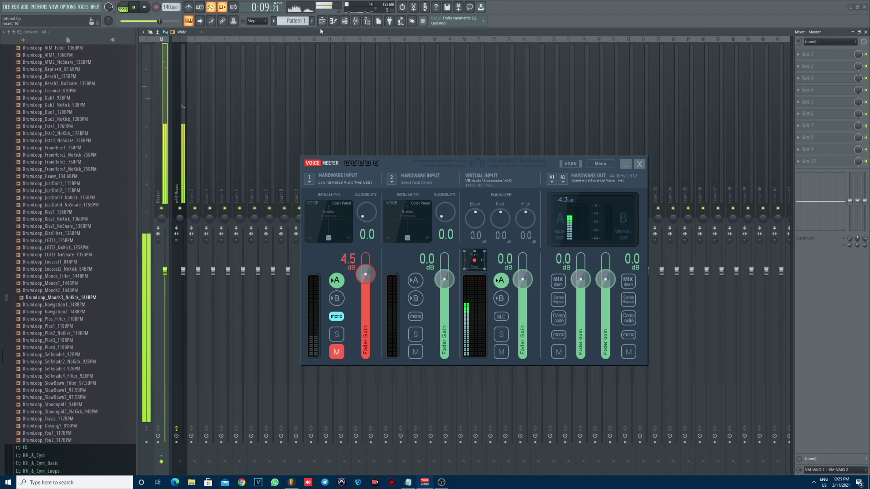
left_click(337, 352)
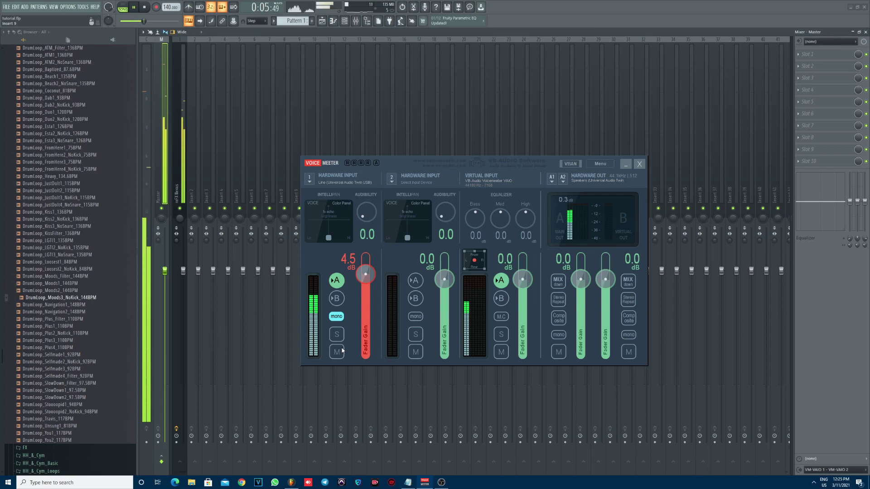
key("F5")
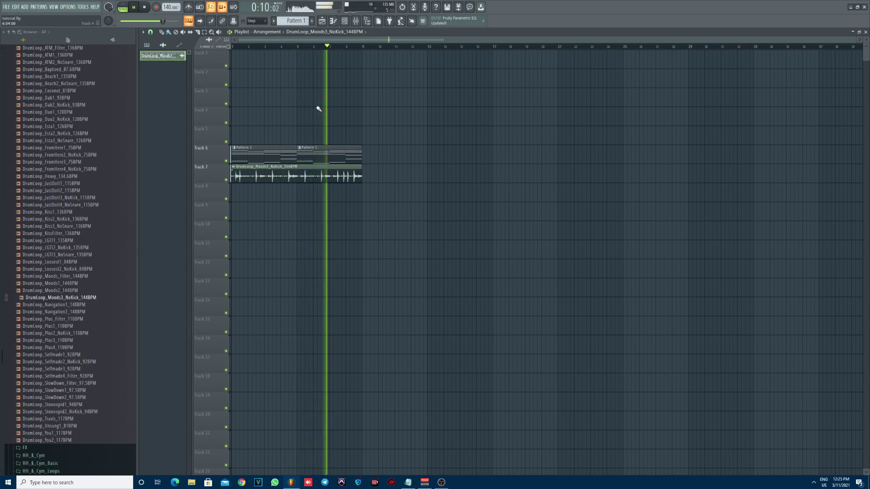
key("space")
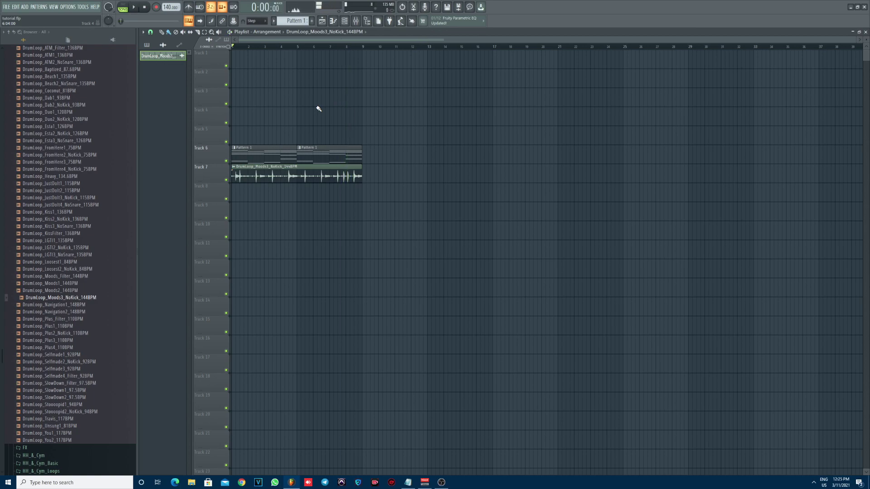
Show the mixer and check the selected device in the audio settings
key("F9")
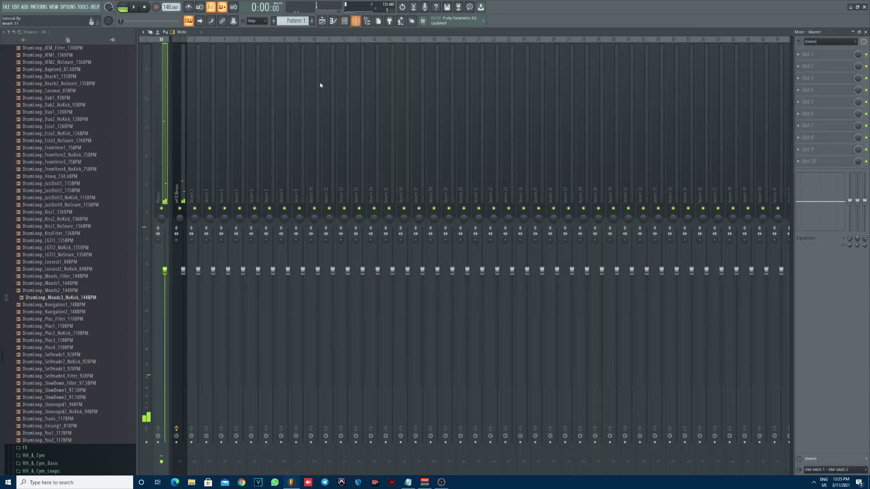
left_click(68, 6)
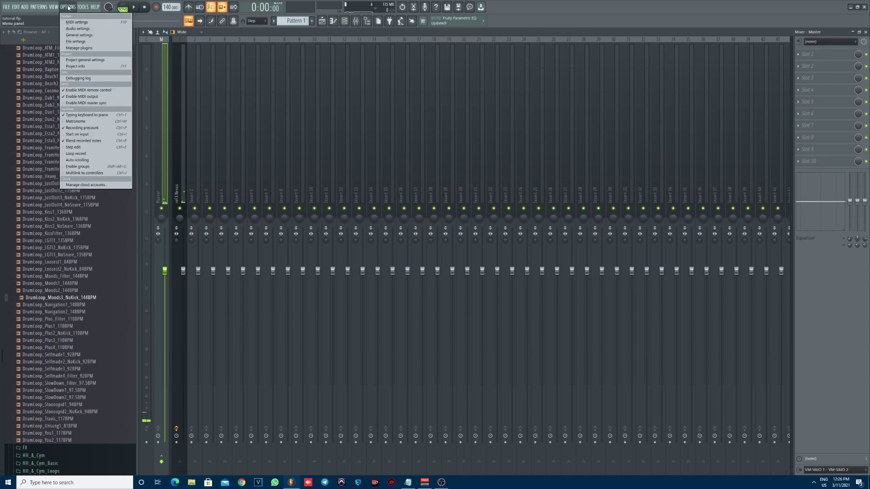
left_click(79, 29)
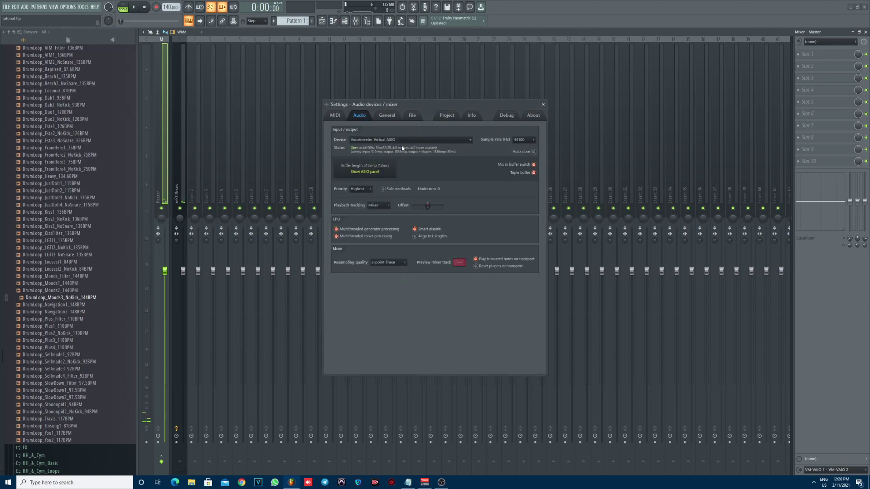
left_click(555, 106)
left_click(543, 104)
left_click(161, 136)
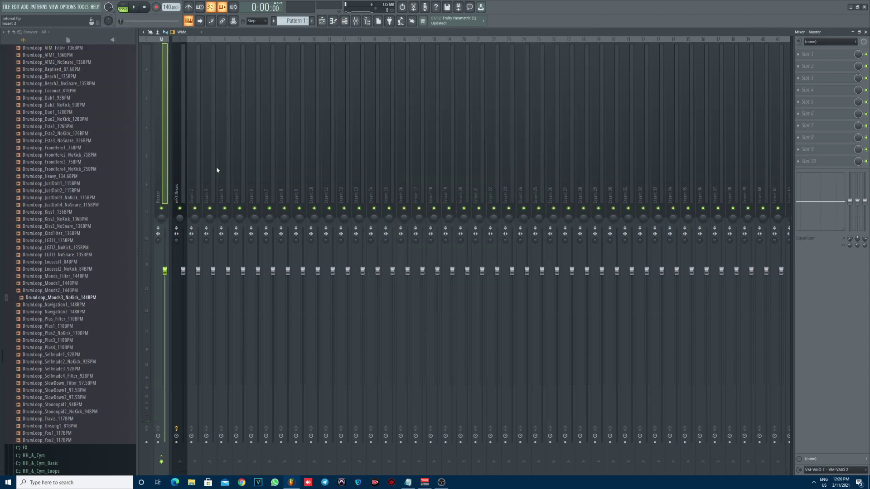
key("space")
left_click(442, 482)
left_click(445, 483)
left_click(442, 482)
left_click(442, 482)
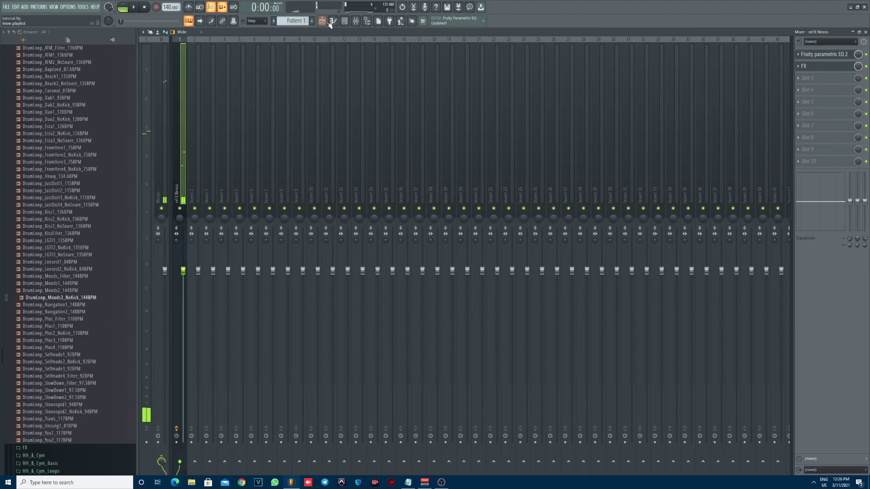
Return to the playlist, collapse the Travel_Essentials_Drum_Collection folder and expand the Unison Free Mini MIDI Pack folder
key("F5")
scroll(81, 191, "up", 10)
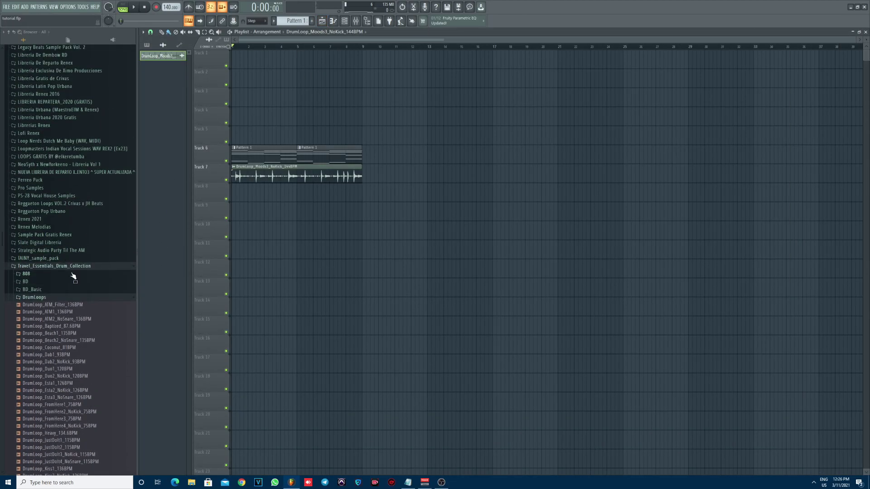
left_click(74, 266)
left_click(68, 312)
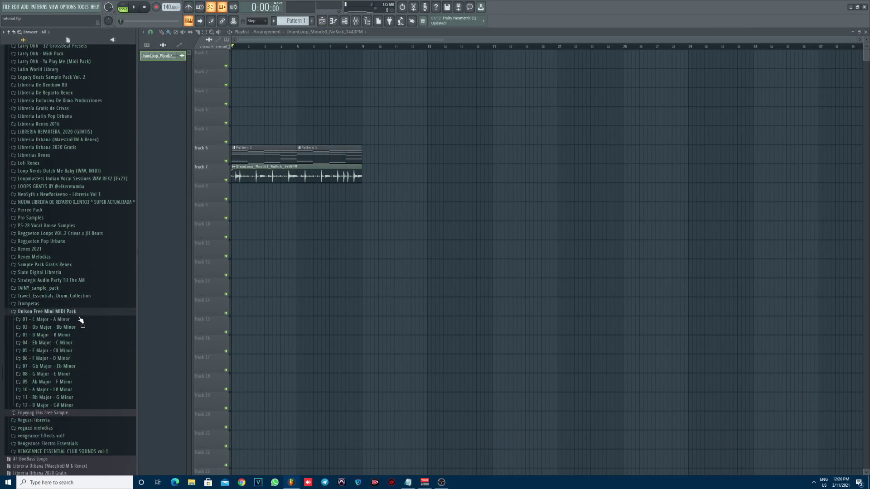
Show the Unsorted channels in the channel rack and move the rack below the playlist clips
left_click(344, 21)
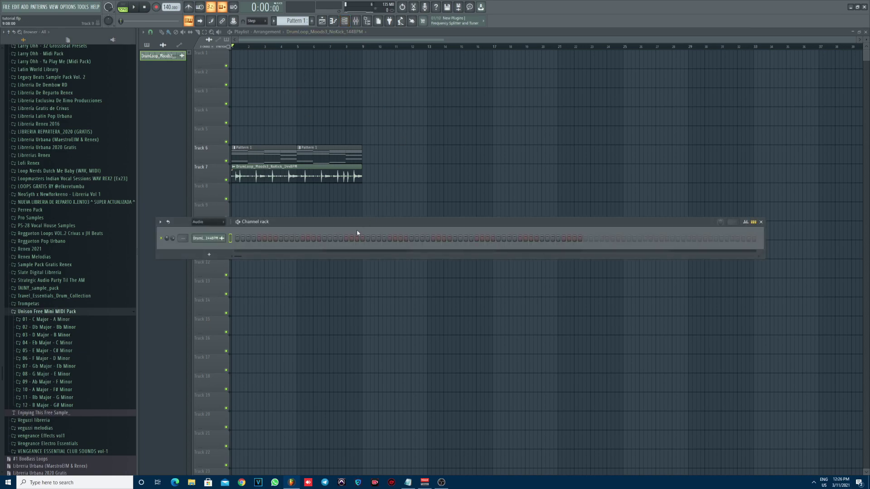
left_click(299, 227)
left_click(292, 247)
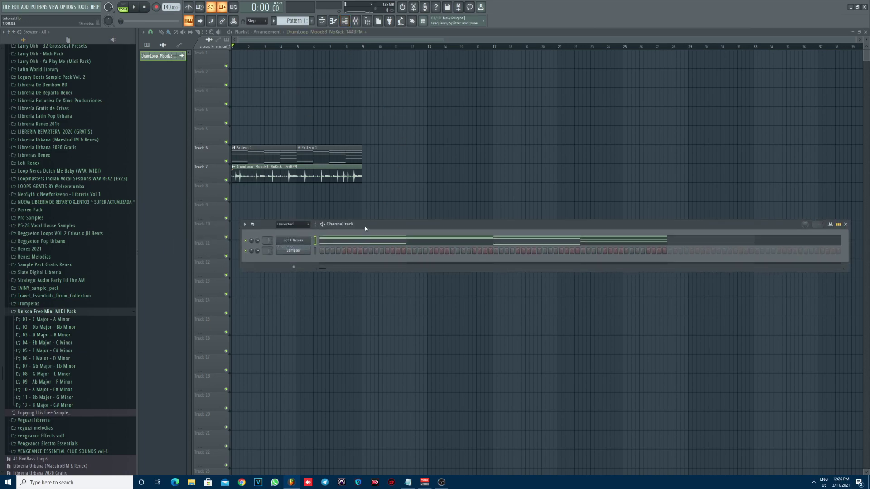
left_click_drag(366, 224, 371, 252)
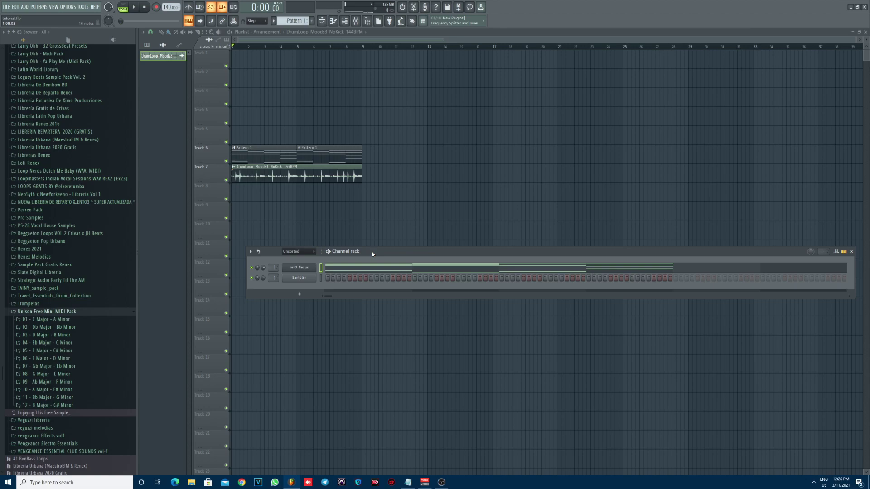
left_click(408, 482)
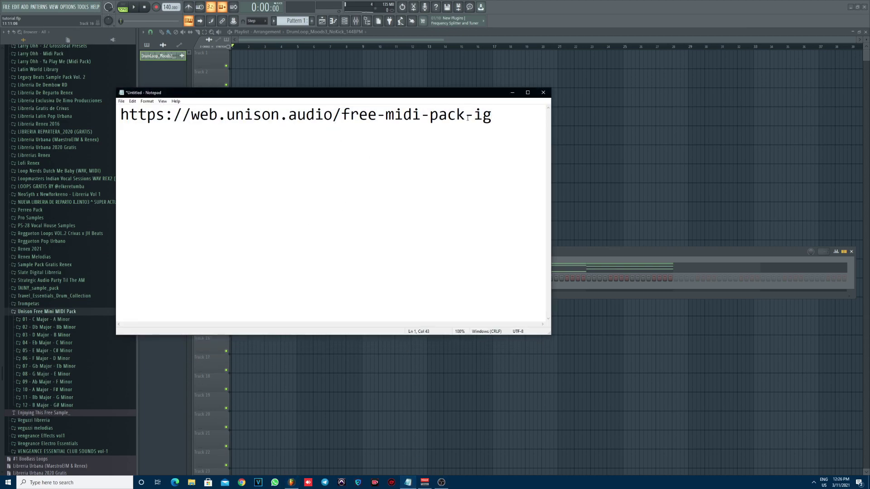
key("ctrl+shift+Left")
key("ctrl+shift+Left")
key("ctrl+shift+Left")
key("ctrl+shift+Left")
key("shift+Home")
left_click(264, 133)
key("End")
key("shift+Home")
left_click(168, 127)
key("alt+Tab")
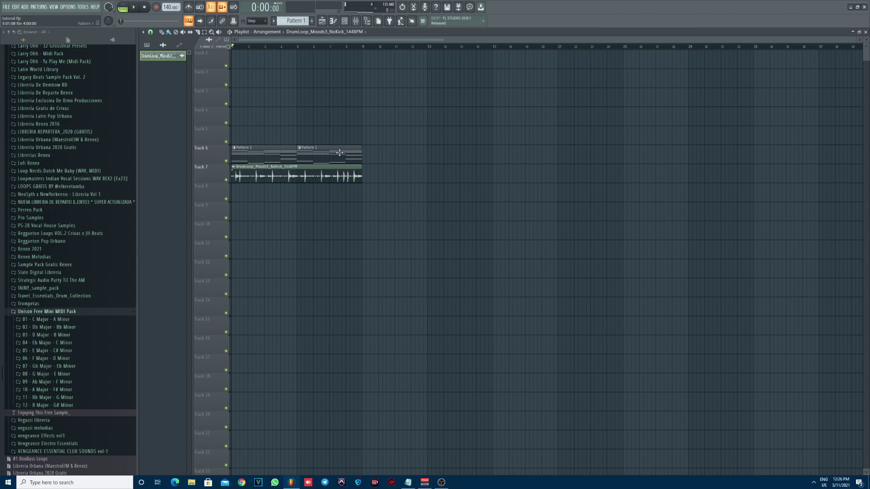
Collapse the Unison Free Mini MIDI Pack folder and play the arrangement from the start
left_click(111, 311)
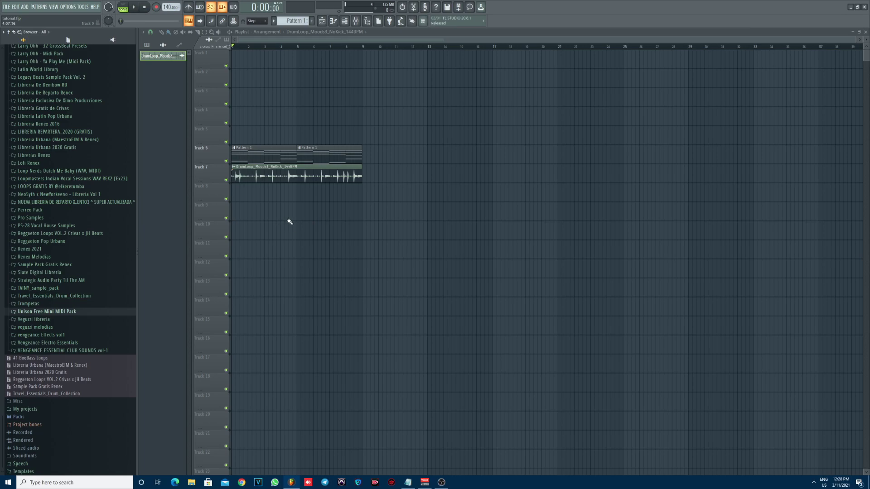
left_click(46, 312)
left_click(45, 313)
left_click(81, 312)
left_click(81, 313)
key("space")
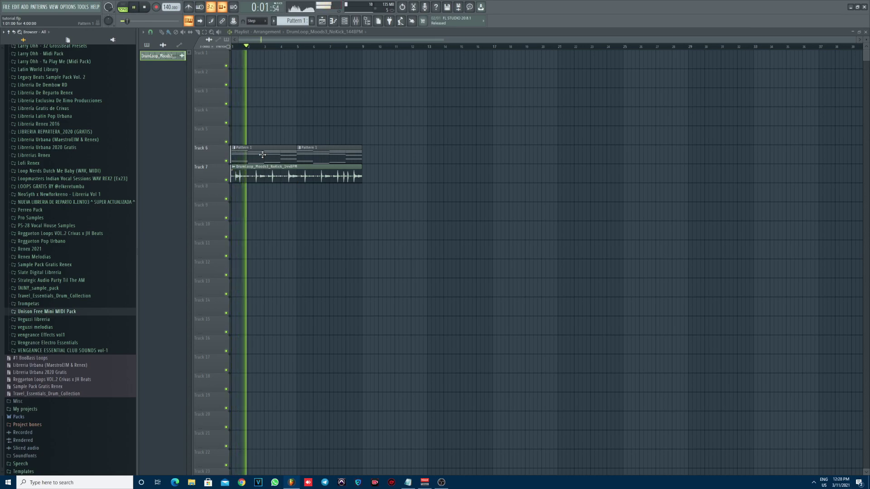